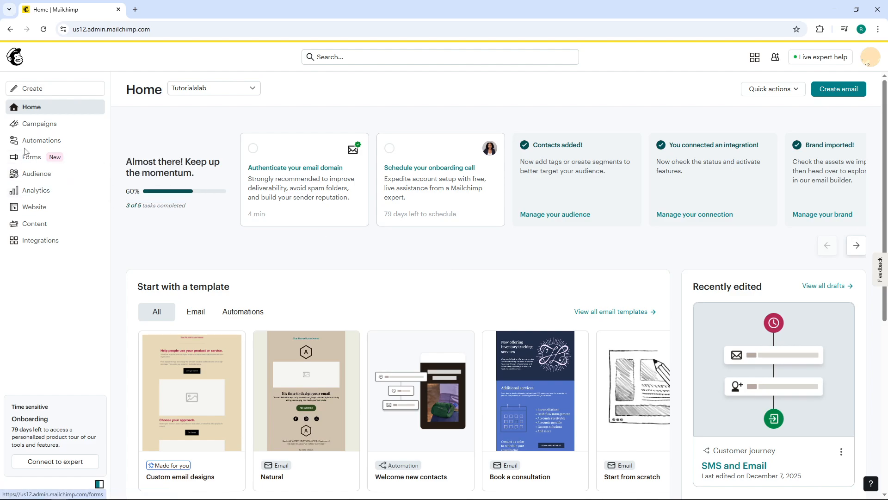
# Start building a new automation flow from scratch and name it "Scheduled Follow-up Email".
pyautogui.click(44, 144)
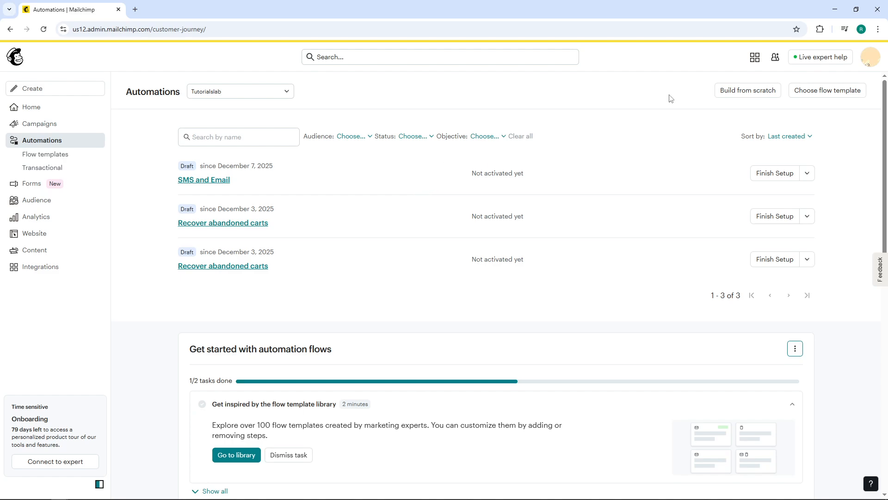
pyautogui.click(739, 93)
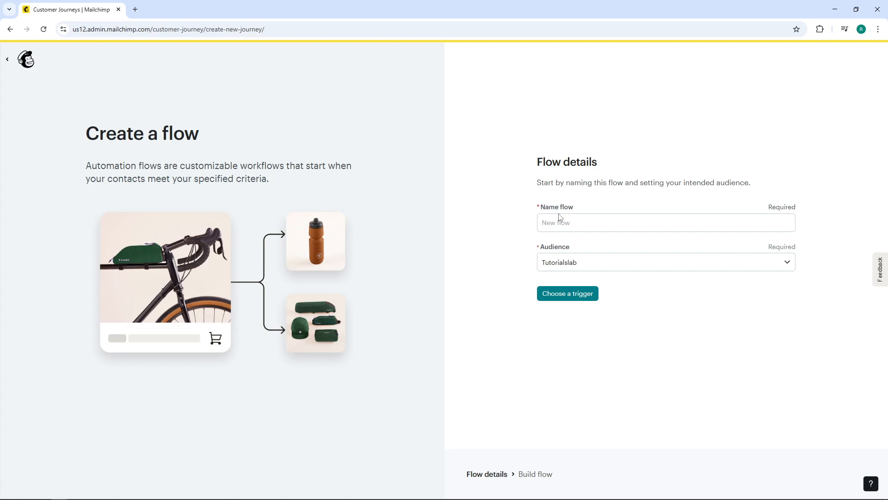
pyautogui.click(595, 222)
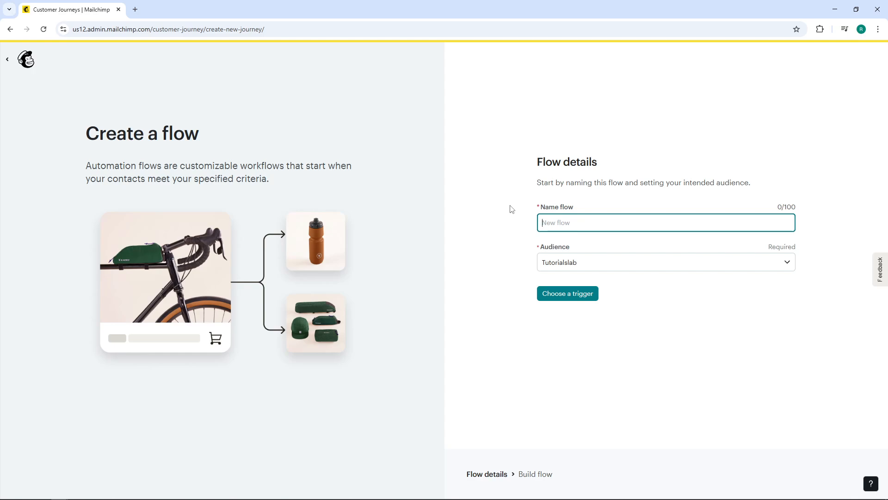
pyautogui.write('Follow-up Email')
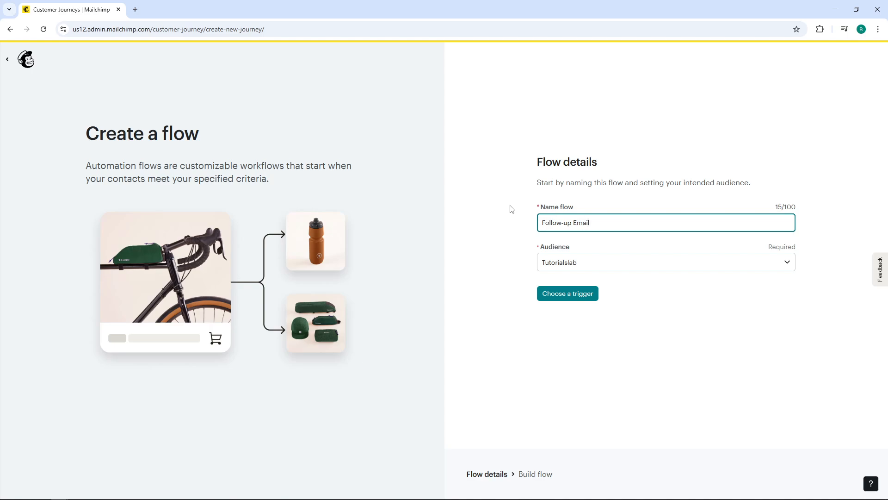
pyautogui.write('Schu')
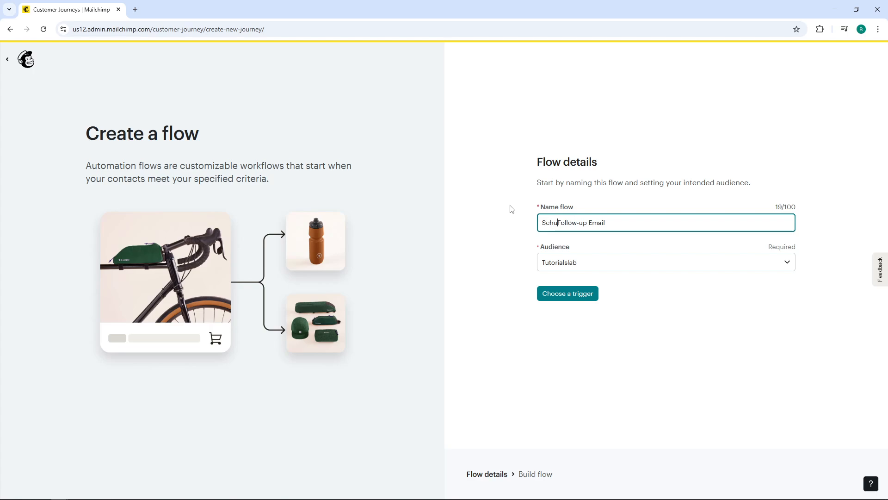
pyautogui.write('duled')
pyautogui.click(787, 283)
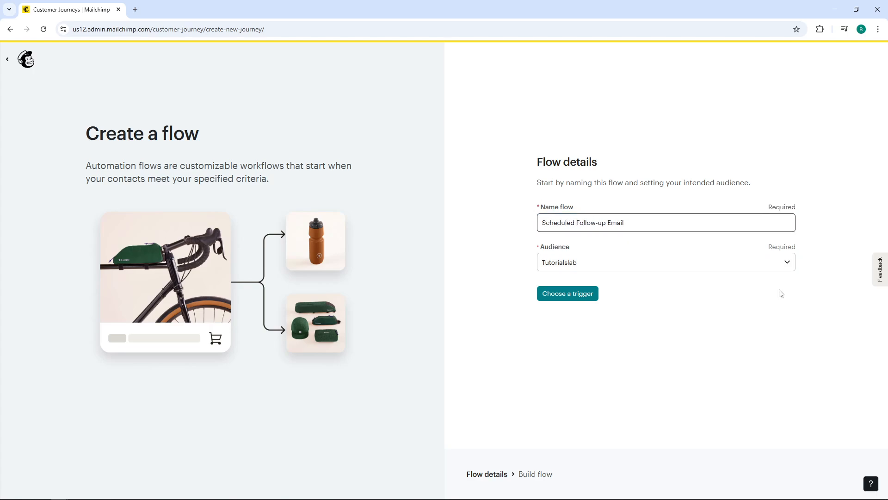
# Set the flow's audience to Tutorials Lab 101 and proceed to the choice of a trigger.
pyautogui.click(786, 261)
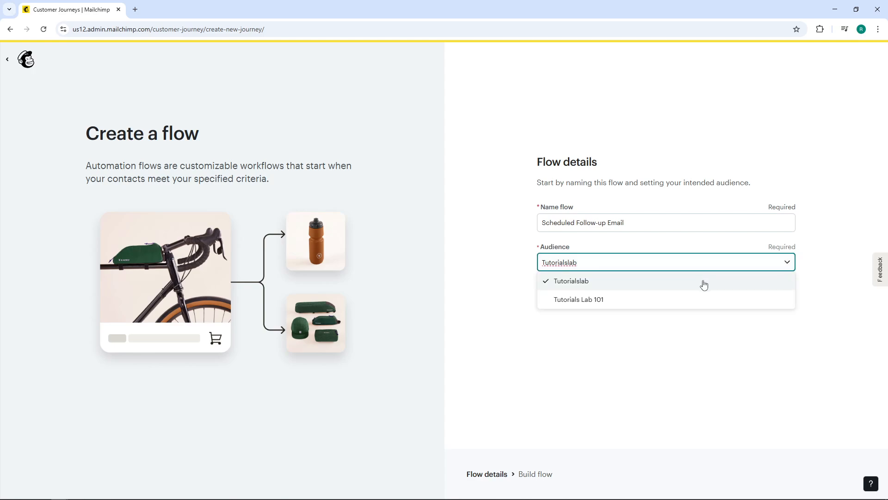
pyautogui.click(701, 298)
pyautogui.click(744, 264)
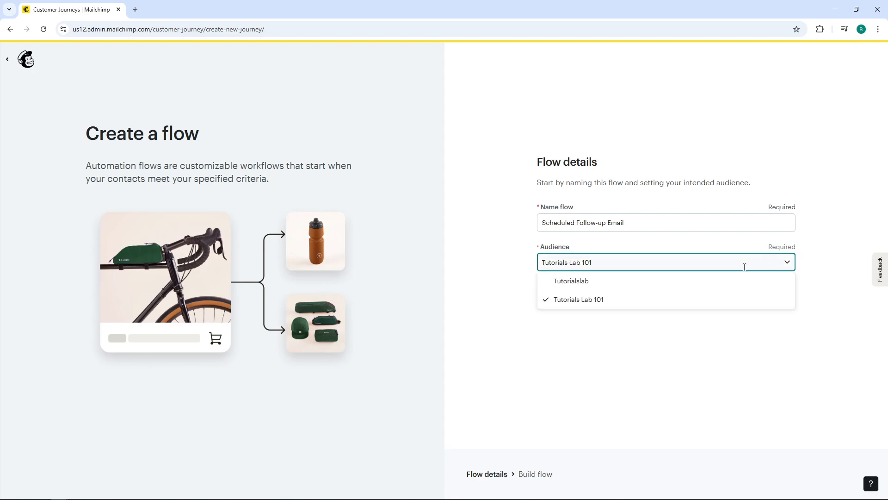
pyautogui.click(689, 284)
pyautogui.click(743, 261)
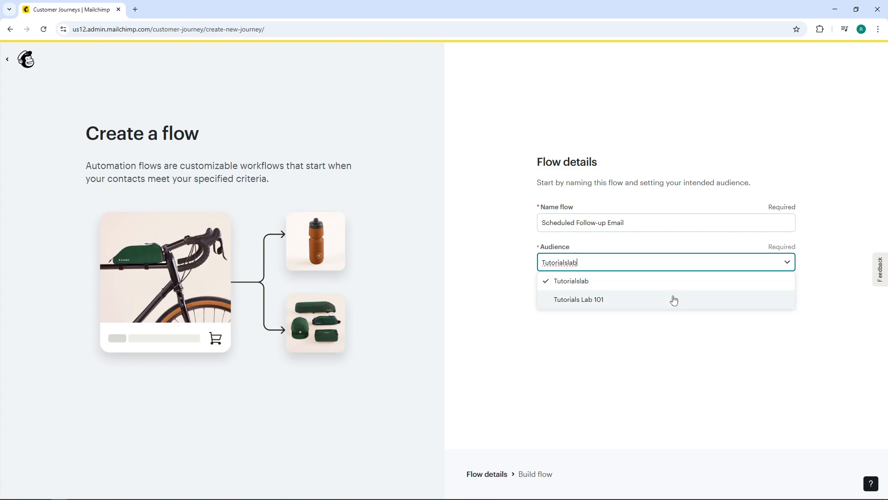
pyautogui.click(675, 301)
pyautogui.click(581, 296)
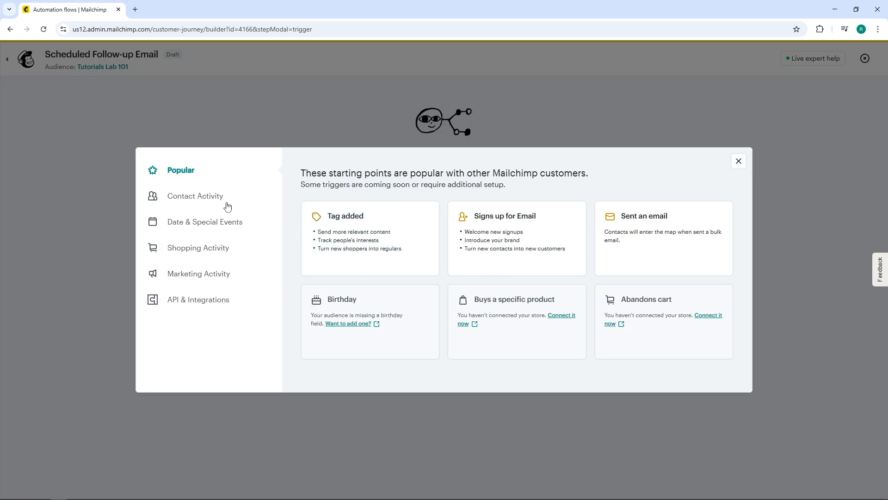
# Look through the trigger categories, choose the contact activity trigger "Signs up for Email" and save it.
pyautogui.click(207, 198)
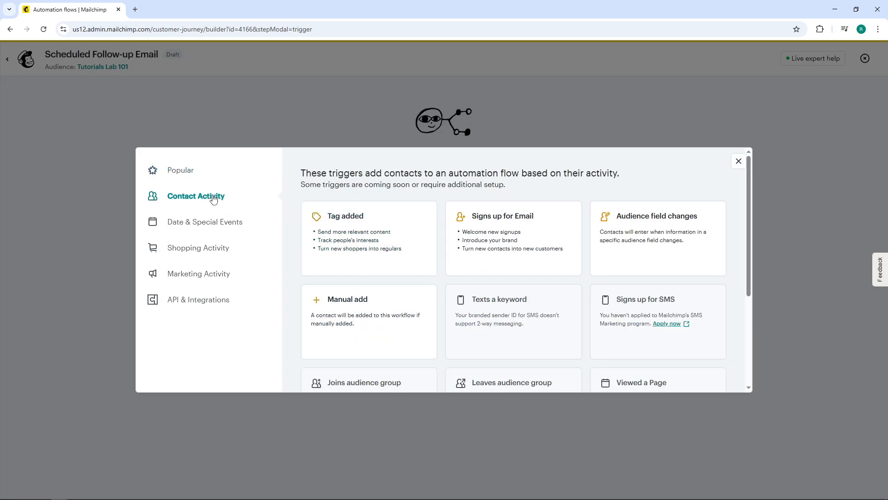
pyautogui.click(209, 225)
pyautogui.click(197, 251)
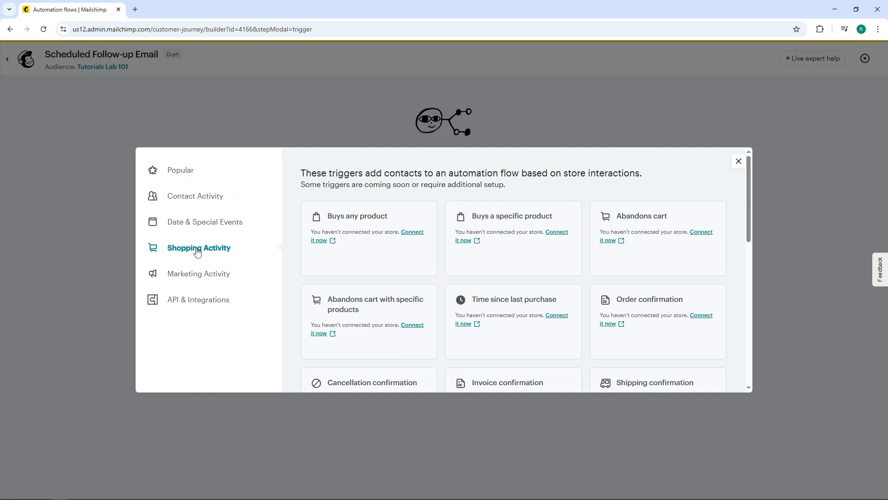
pyautogui.click(197, 276)
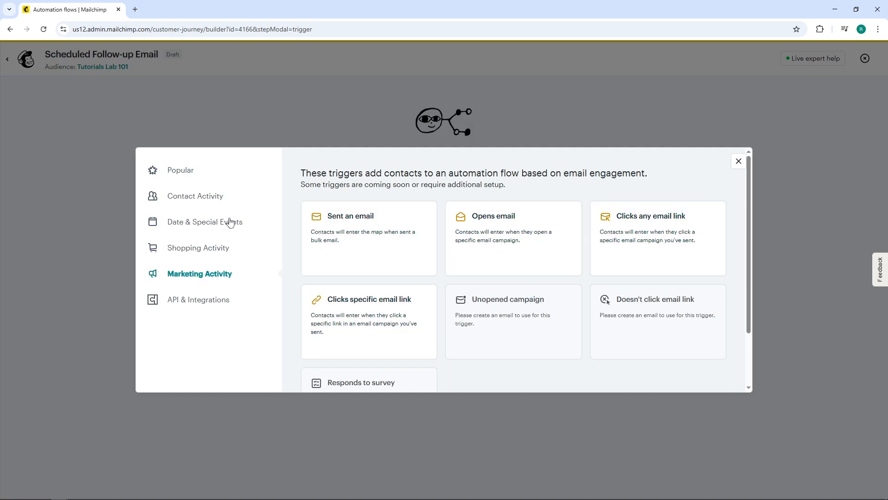
pyautogui.click(204, 196)
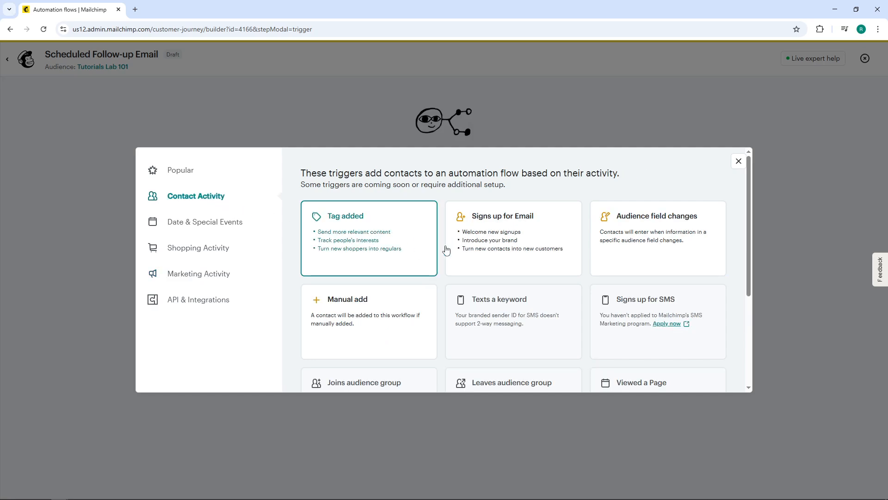
pyautogui.click(507, 241)
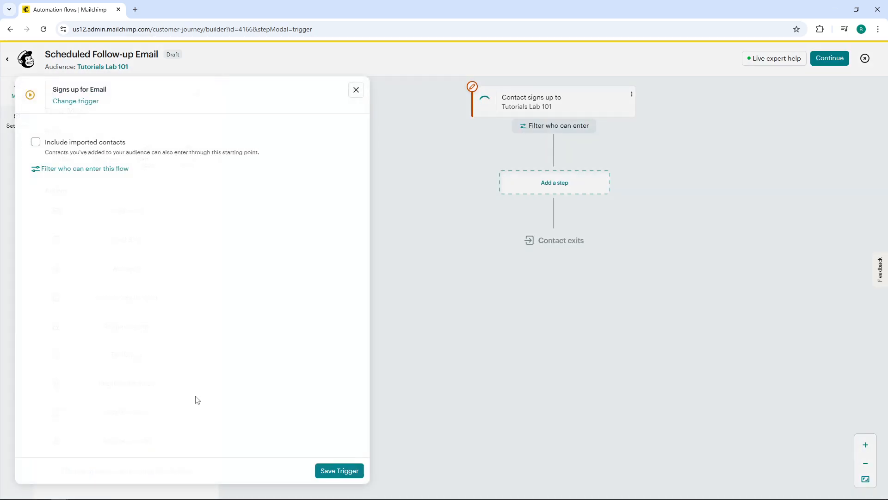
pyautogui.click(348, 469)
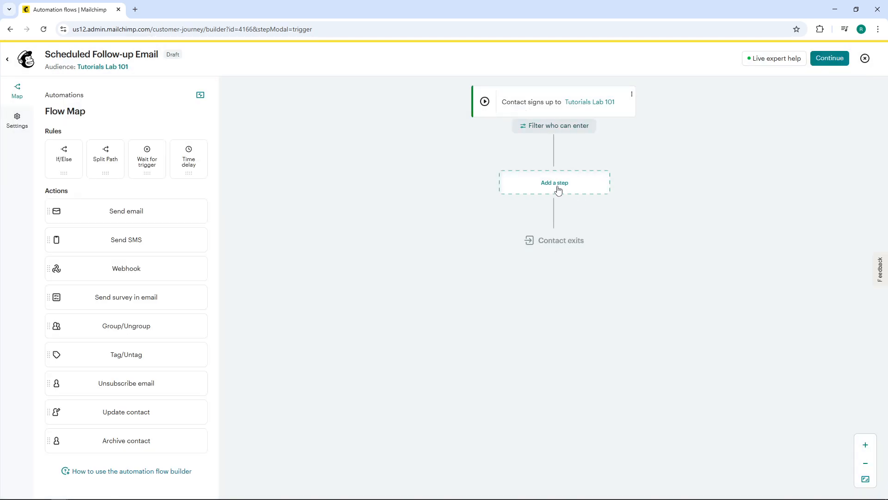
# Add a Send email step to the flow after the sign-up trigger.
pyautogui.click(564, 184)
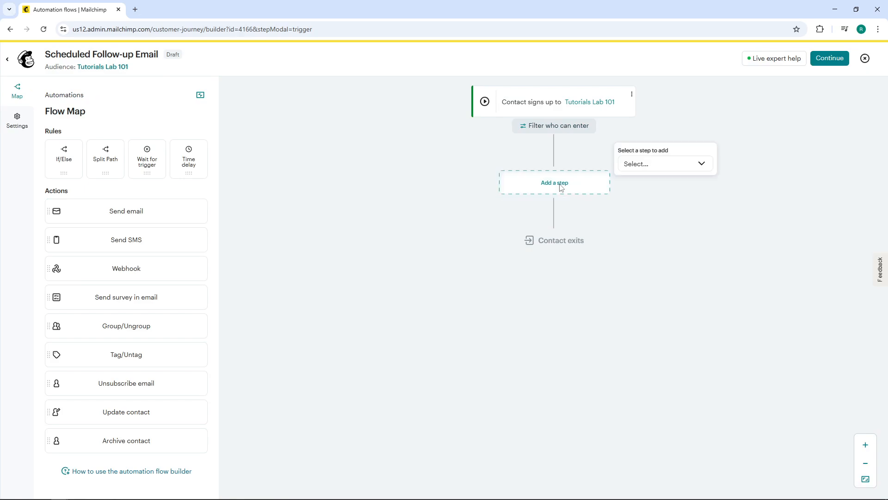
pyautogui.click(703, 164)
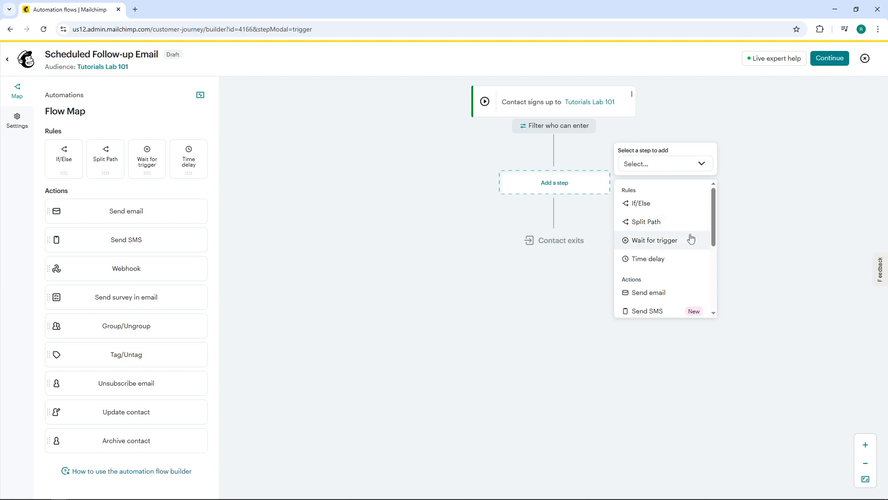
pyautogui.scroll(-1, 691, 238)
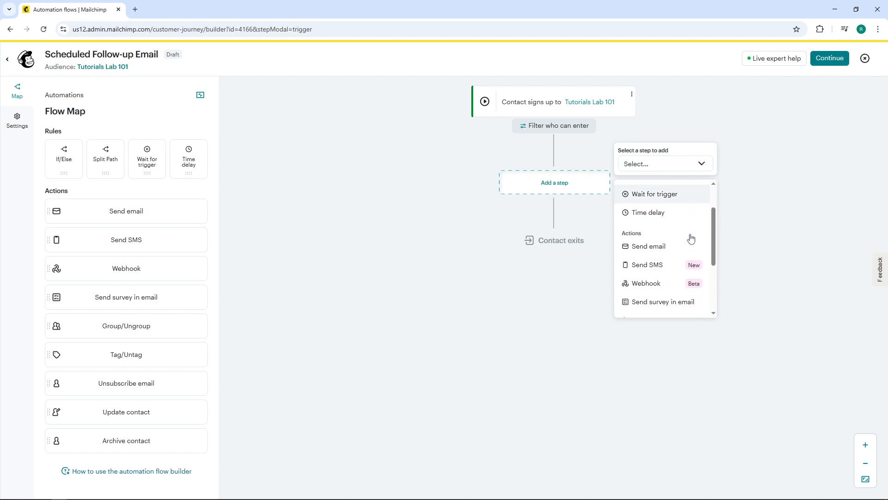
pyautogui.click(665, 251)
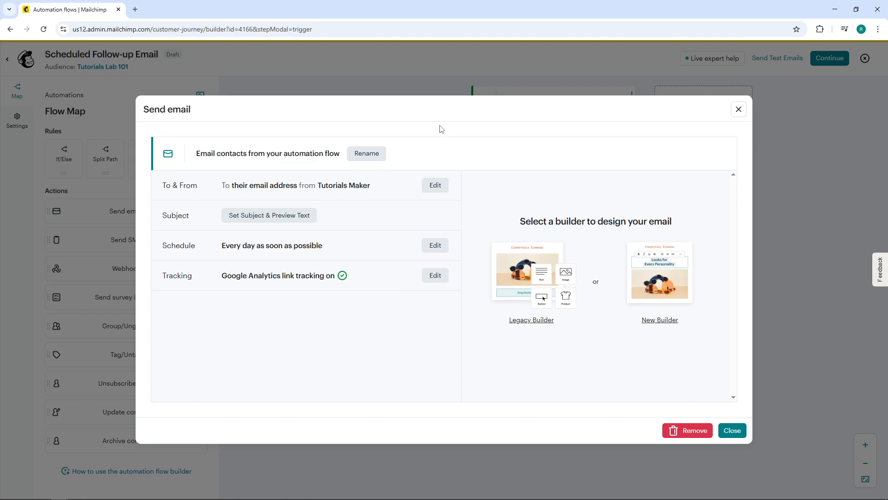
# Open the email's schedule for editing and examine the options for sending days and time of day.
pyautogui.click(434, 246)
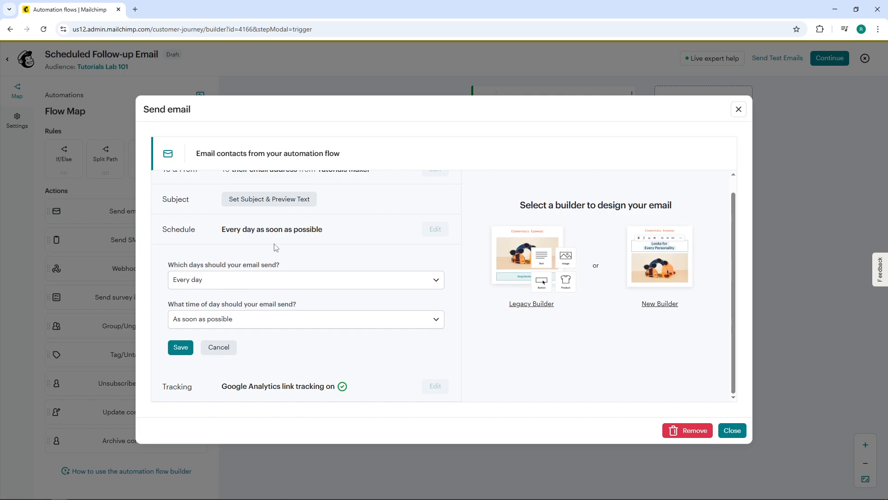
pyautogui.moveTo(292, 266); pyautogui.dragTo(172, 267)
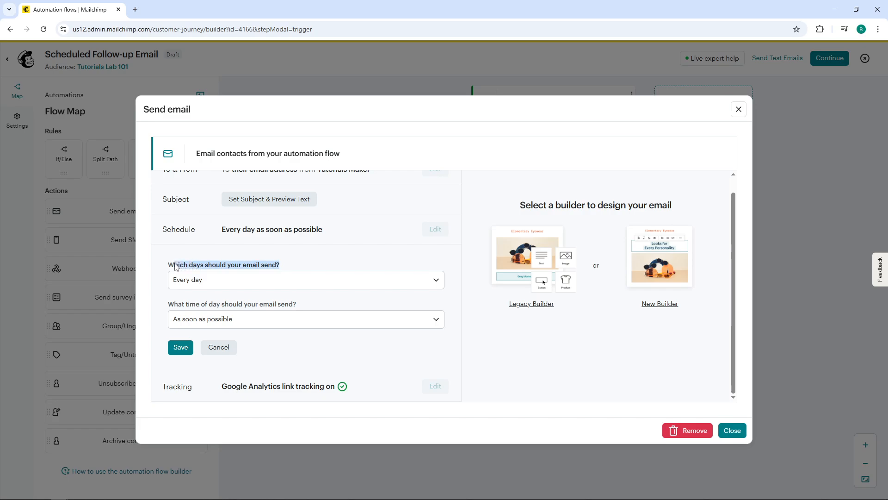
pyautogui.click(329, 262)
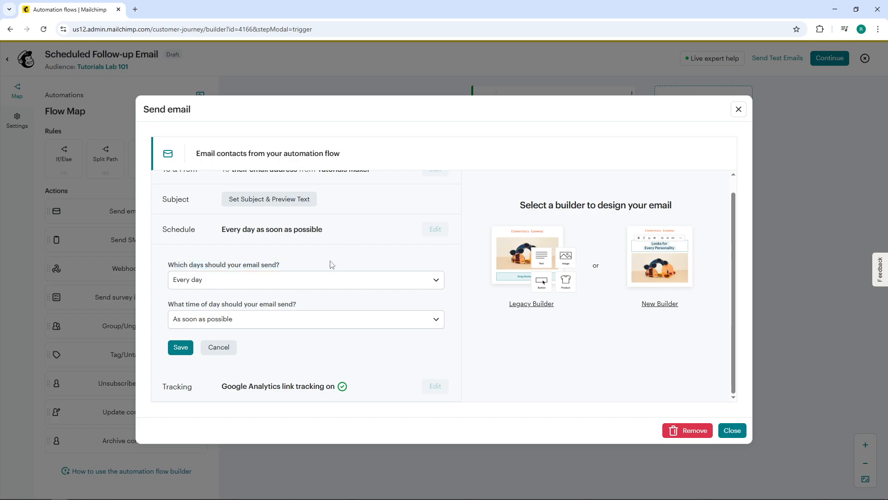
pyautogui.click(435, 284)
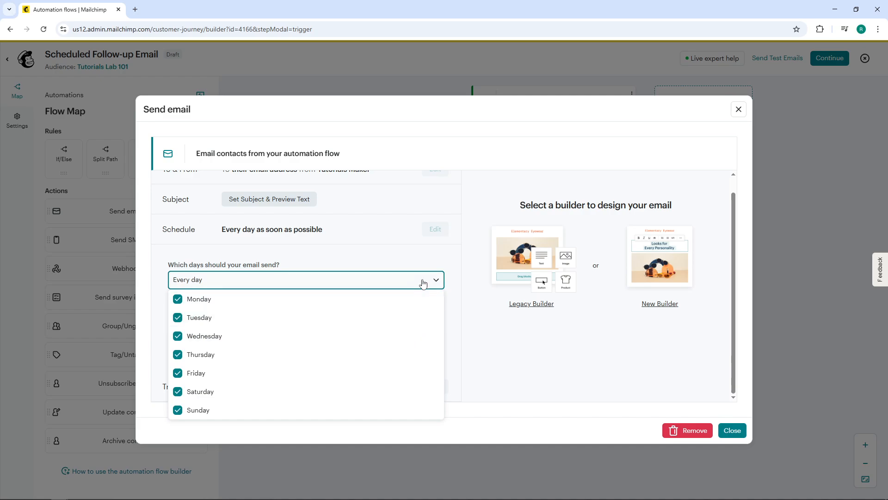
pyautogui.click(437, 280)
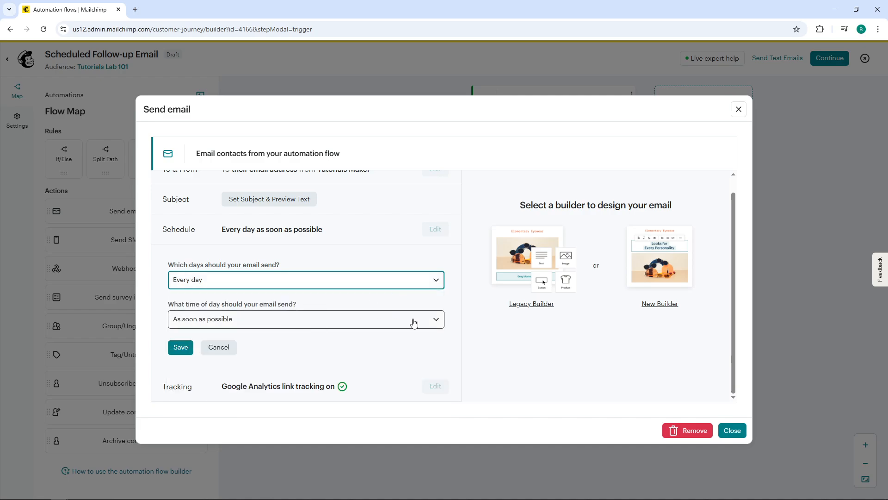
pyautogui.click(435, 319)
pyautogui.click(436, 319)
pyautogui.click(437, 280)
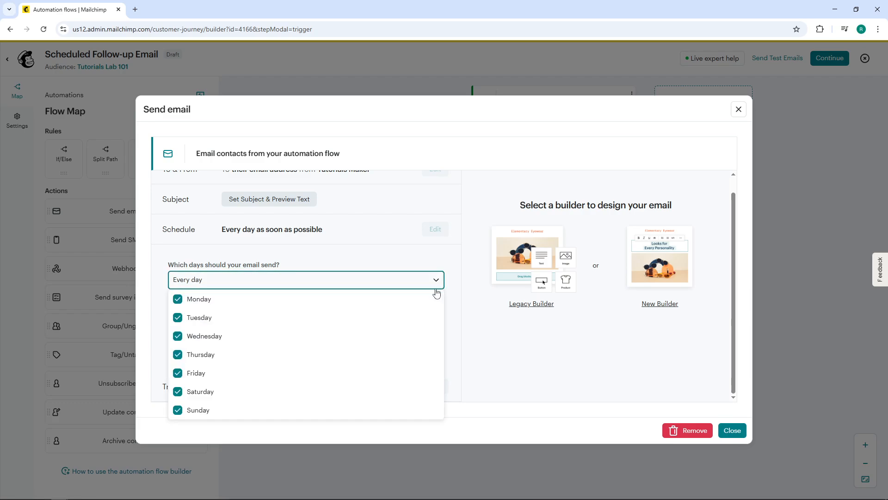
pyautogui.click(438, 282)
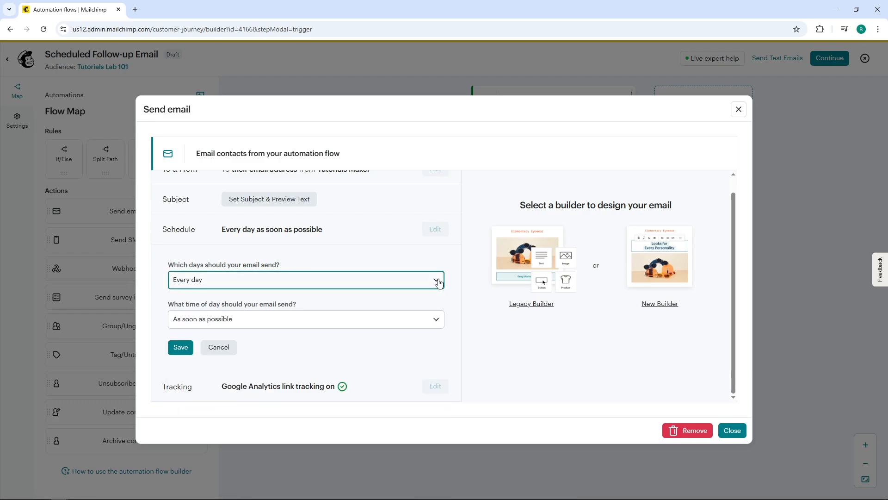
# Choose "Only send between" as the email's time of day, review the schedule and close the email settings.
pyautogui.click(436, 320)
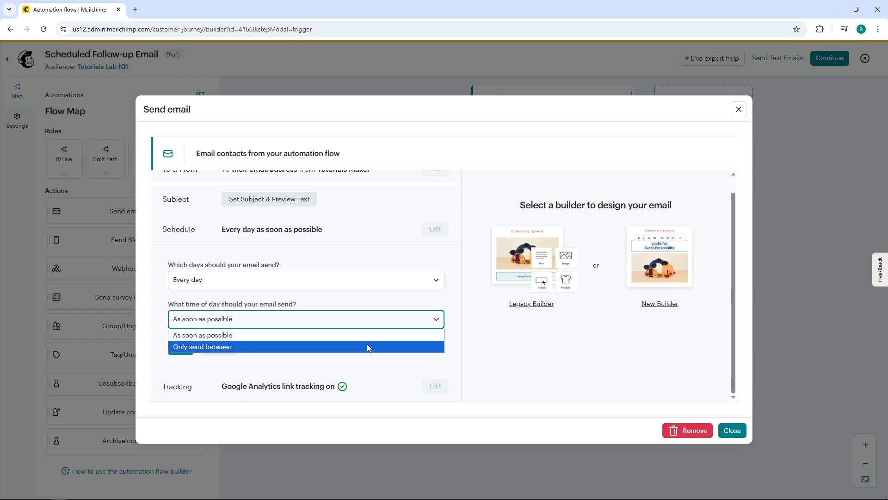
pyautogui.click(367, 347)
pyautogui.scroll(-1, 377, 339)
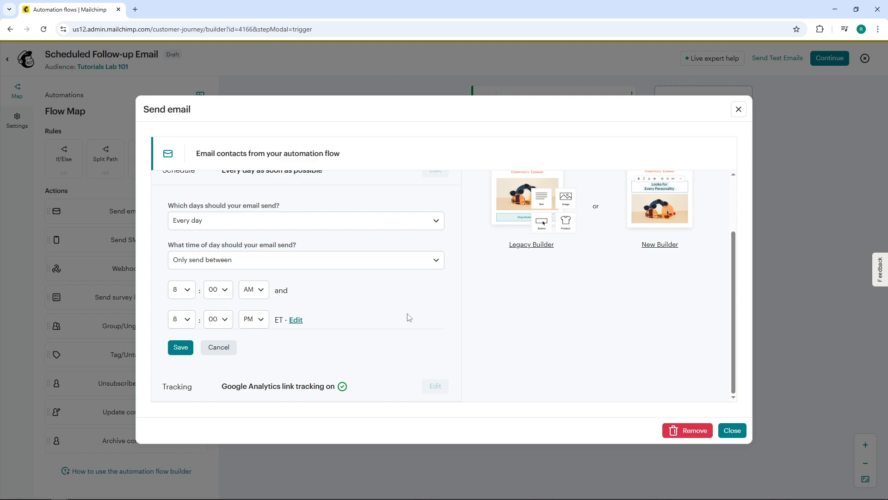
pyautogui.scroll(1, 414, 317)
pyautogui.scroll(-1, 415, 318)
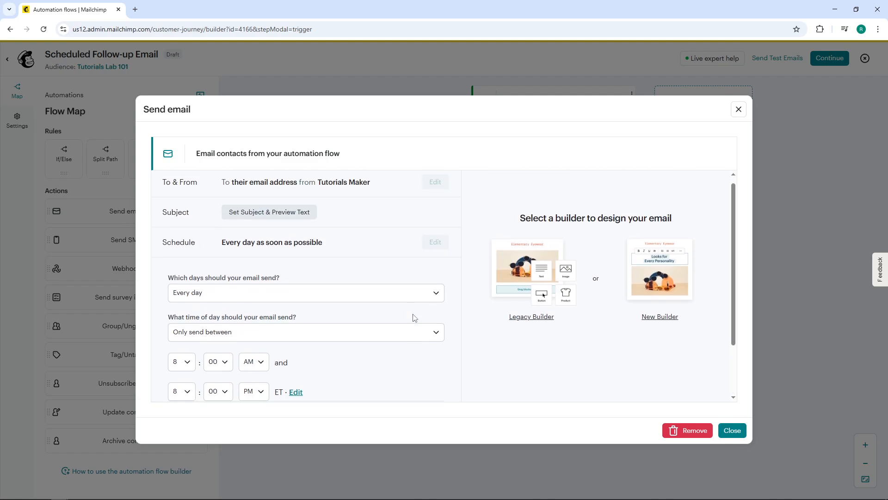
pyautogui.scroll(1, 415, 318)
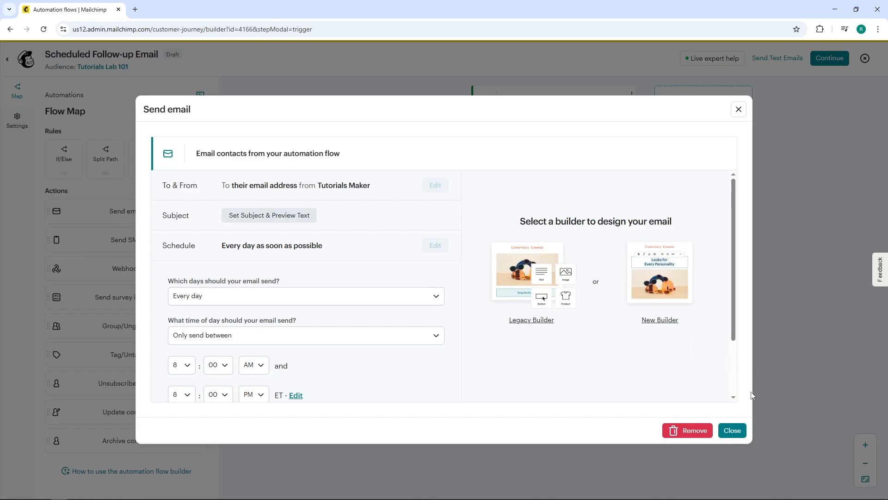
pyautogui.click(732, 430)
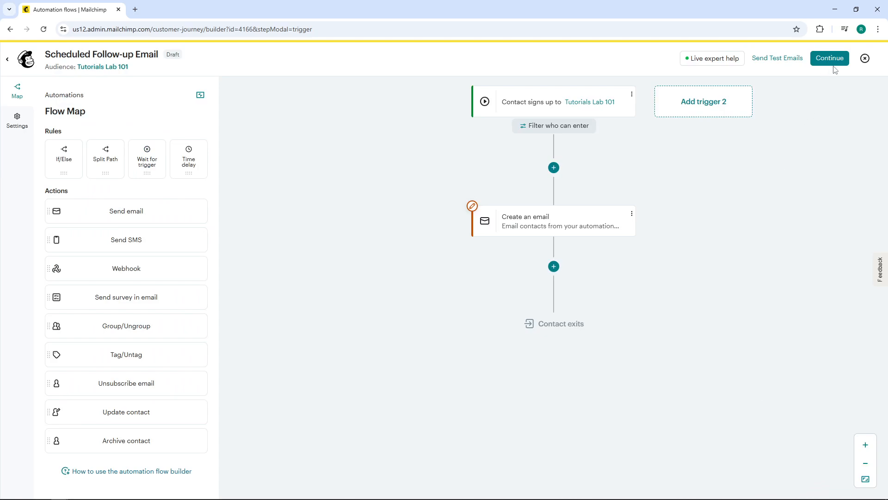